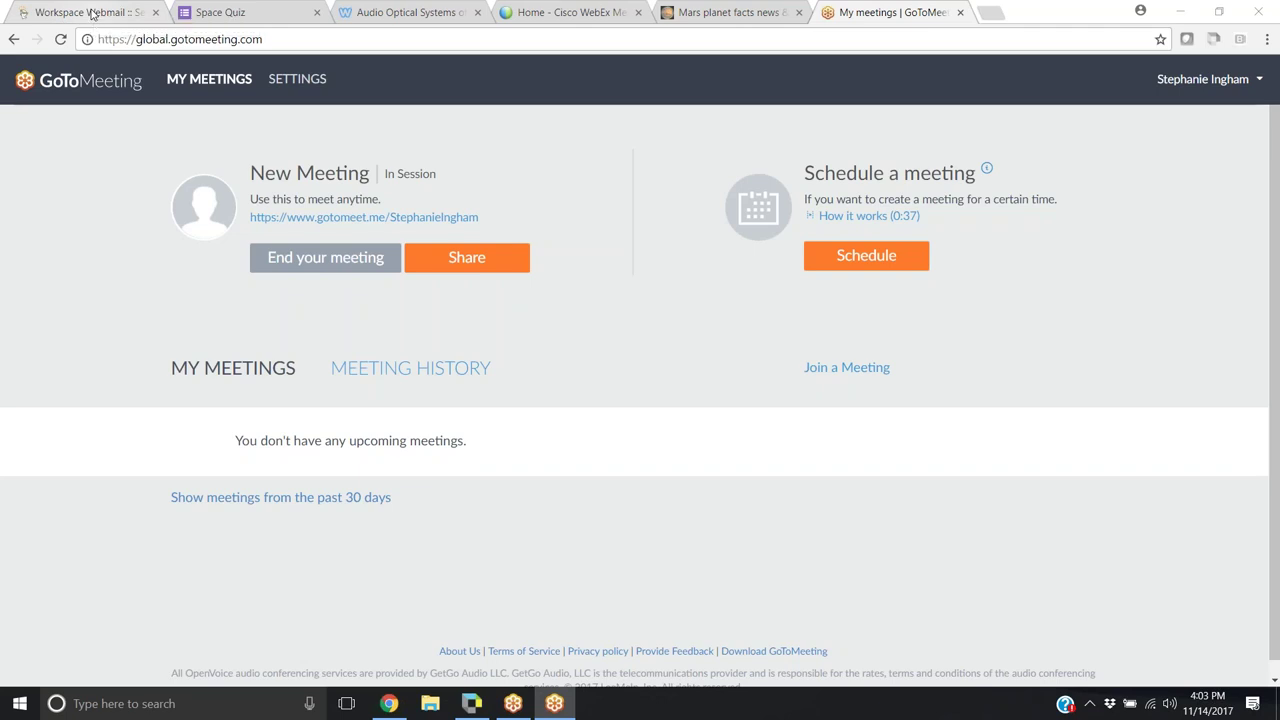
Review the Kurzweil 3000-firefly Downloads page on the Audio Optical Systems site, then return to the Space Quiz
left_click(403, 11)
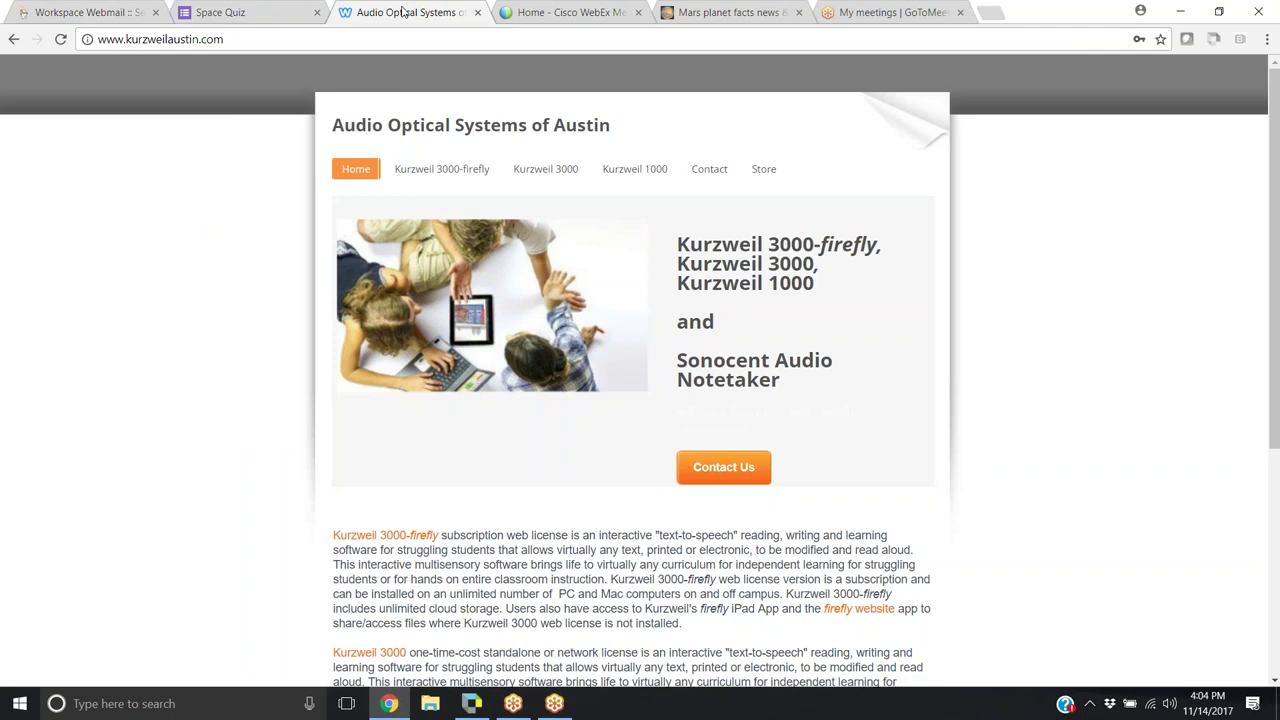
mouse_move(405, 175)
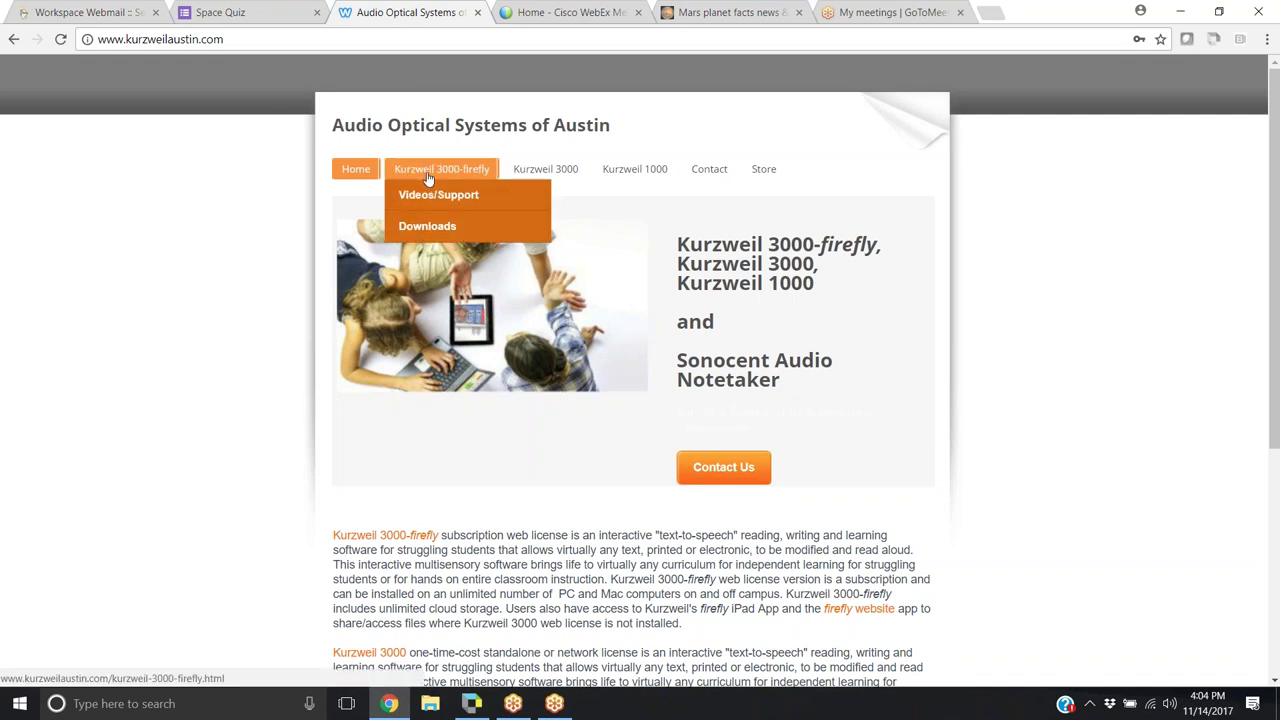
left_click(432, 227)
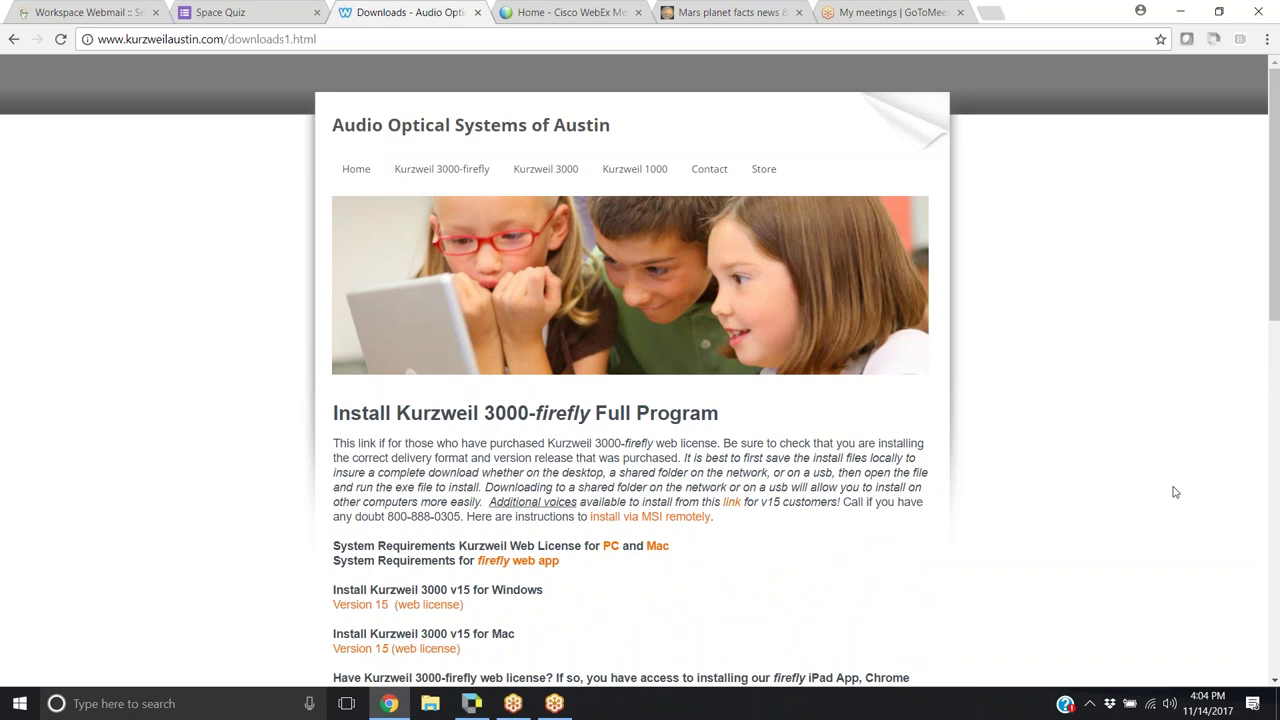
left_click(1276, 590)
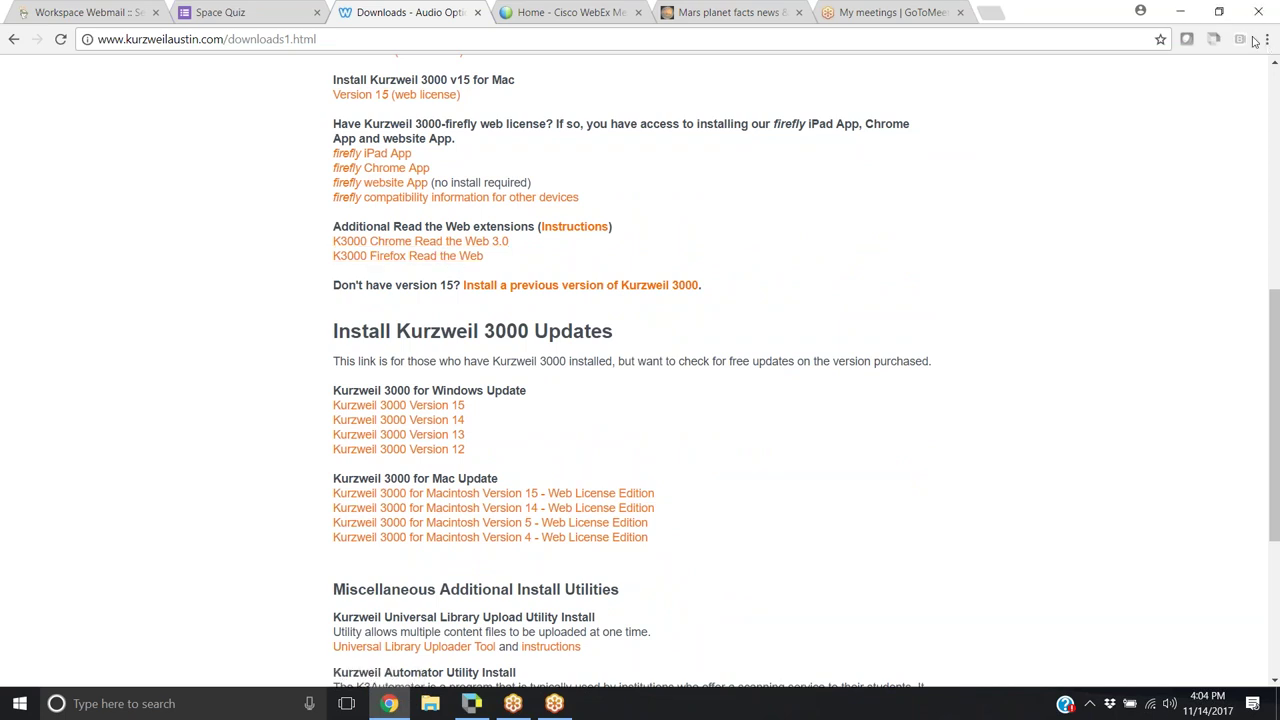
left_click(257, 10)
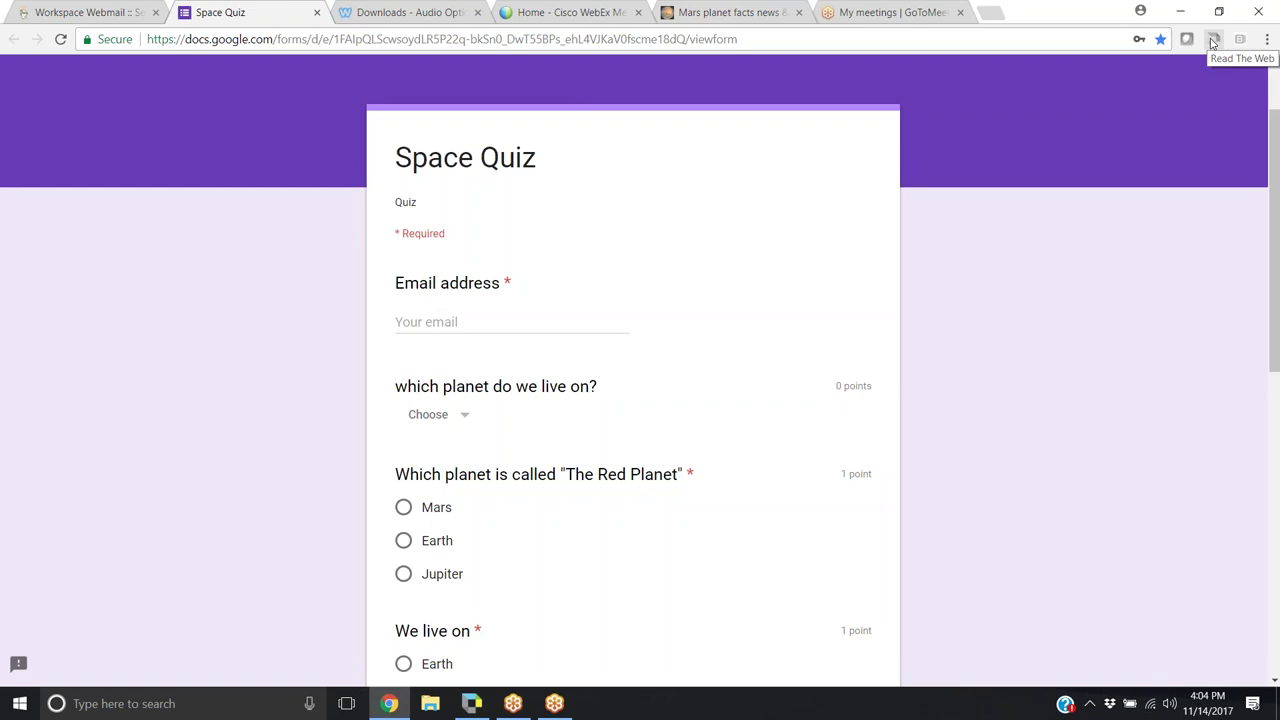
Turn on the Read the Web toolbar and log in with the saved autofill username
left_click(1212, 42)
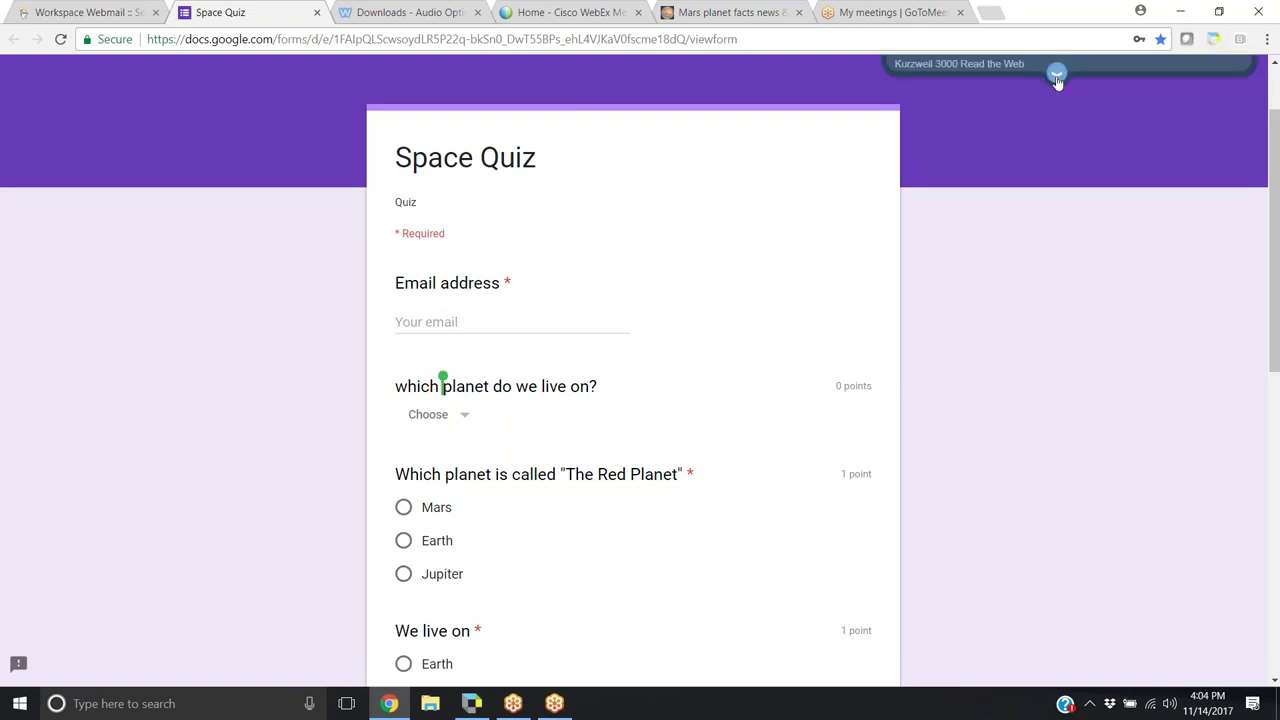
left_click(1056, 72)
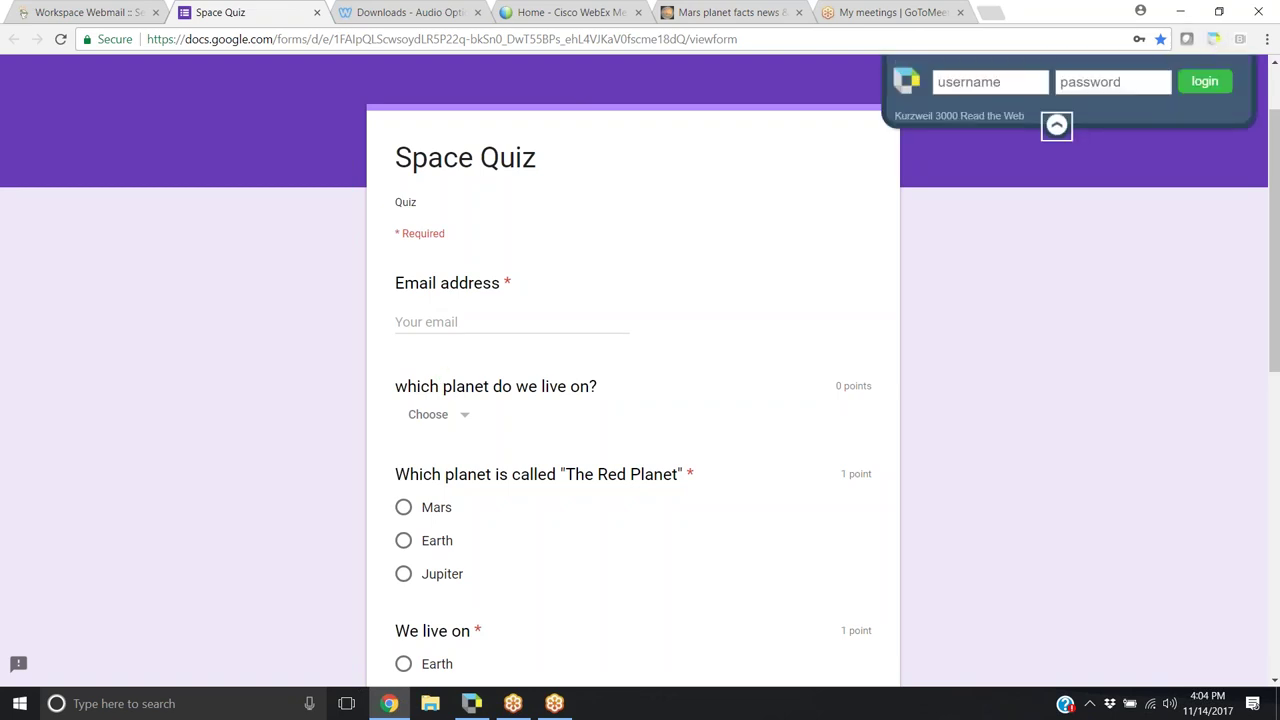
left_click(1023, 86)
left_click(958, 104)
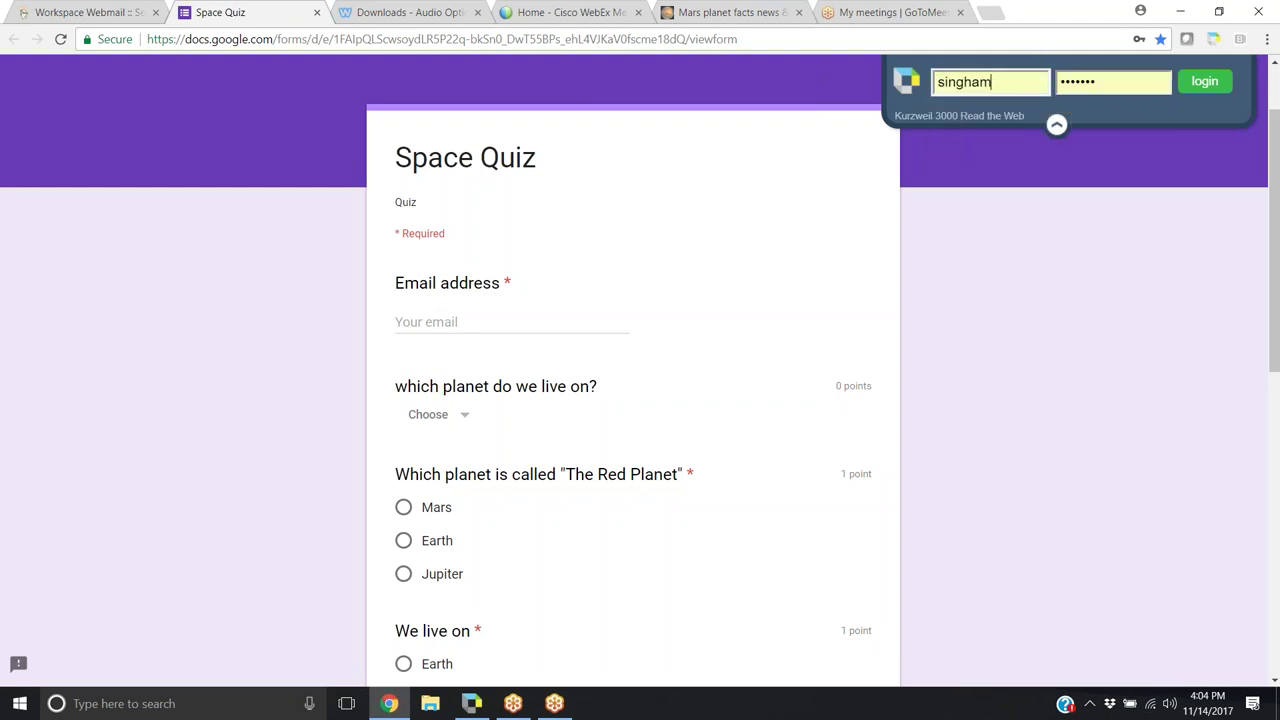
left_click(1199, 88)
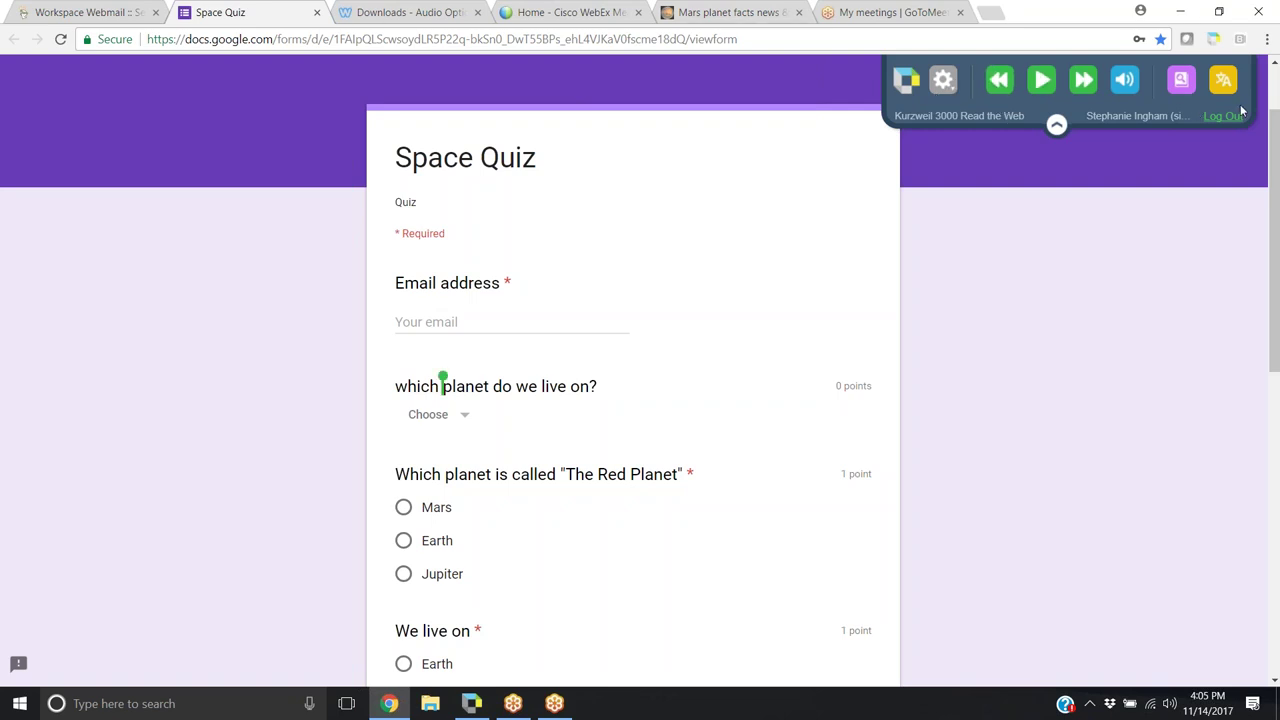
Keep the Heather - US English voice and switch reading mode from Continuous to Self Paced
left_click(943, 80)
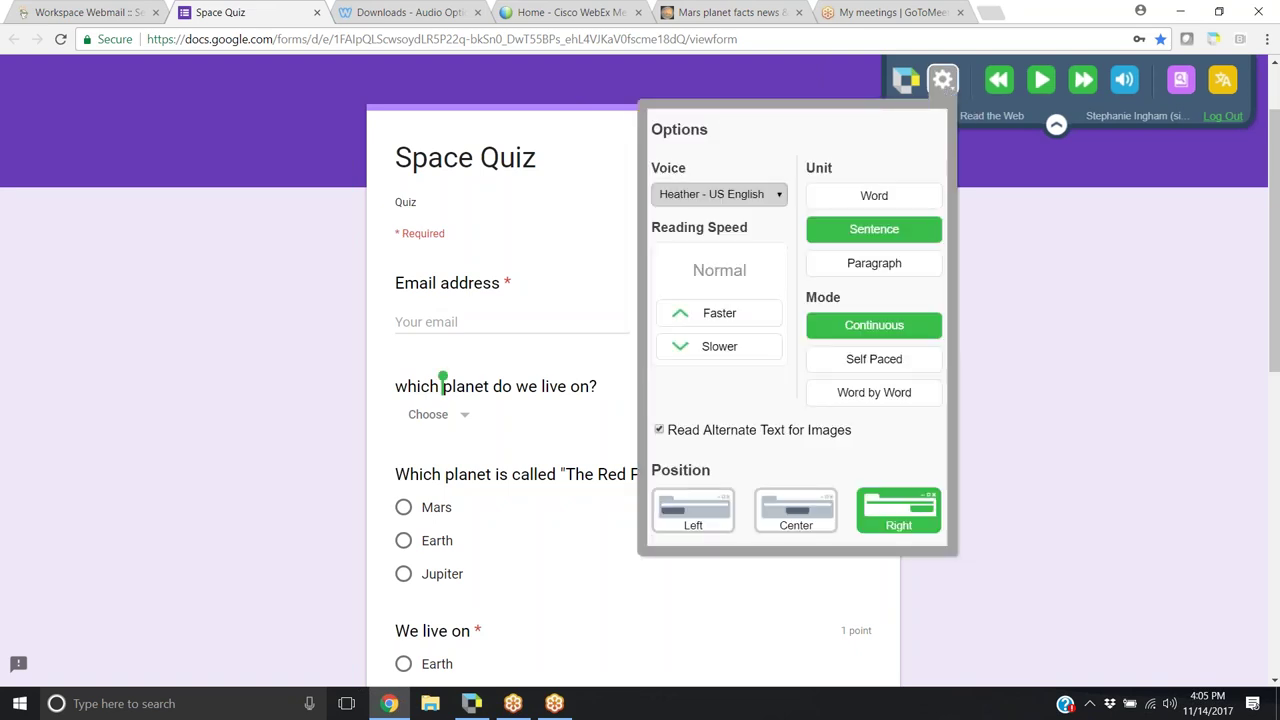
left_click(777, 205)
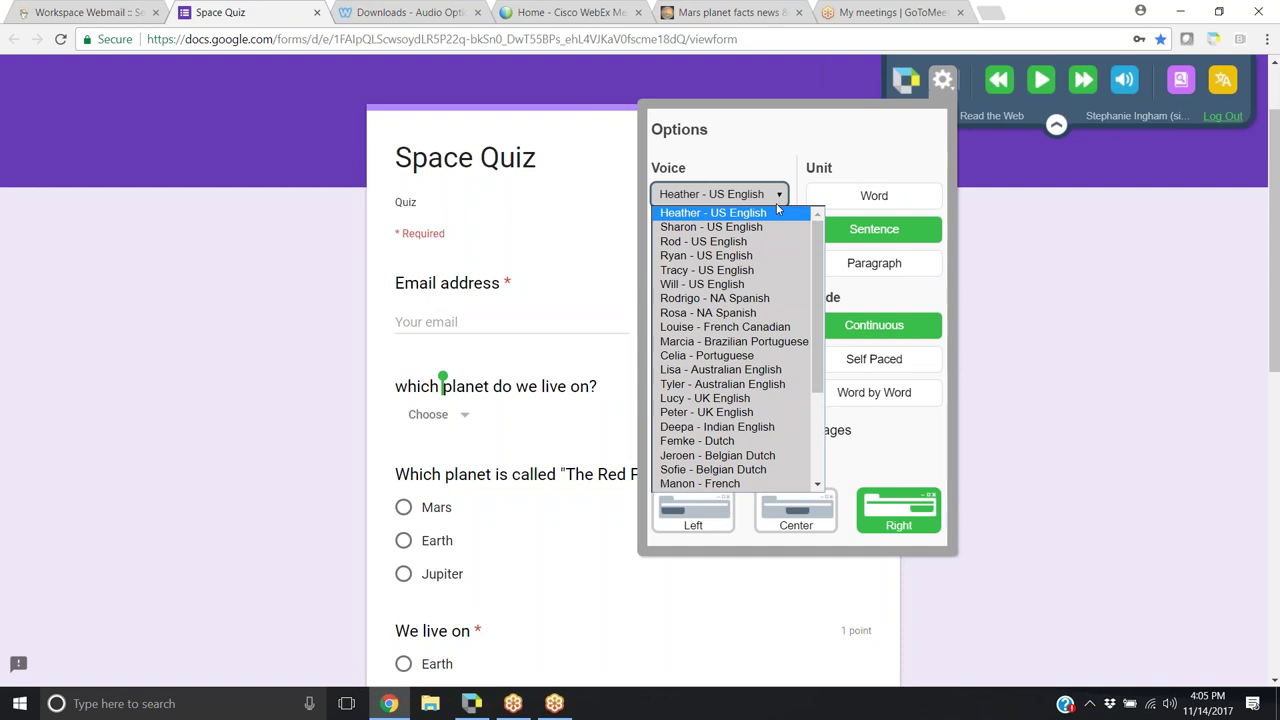
left_click(777, 207)
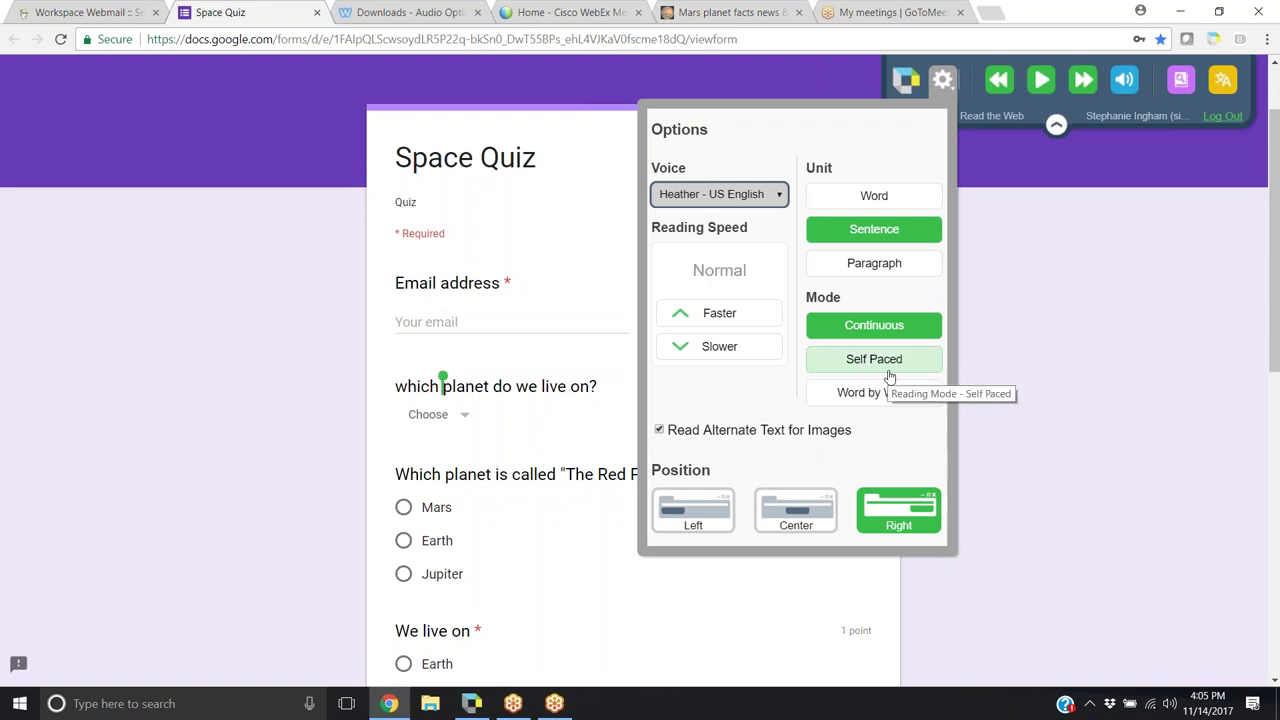
left_click(889, 374)
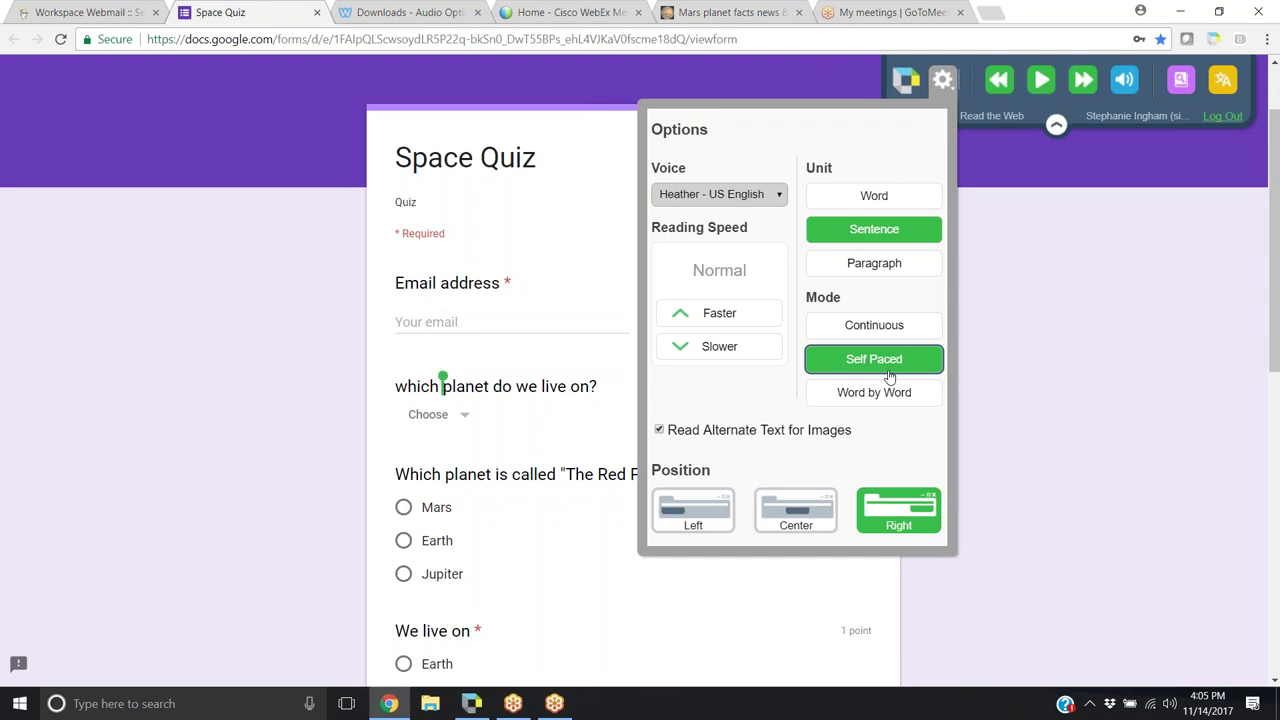
left_click(944, 82)
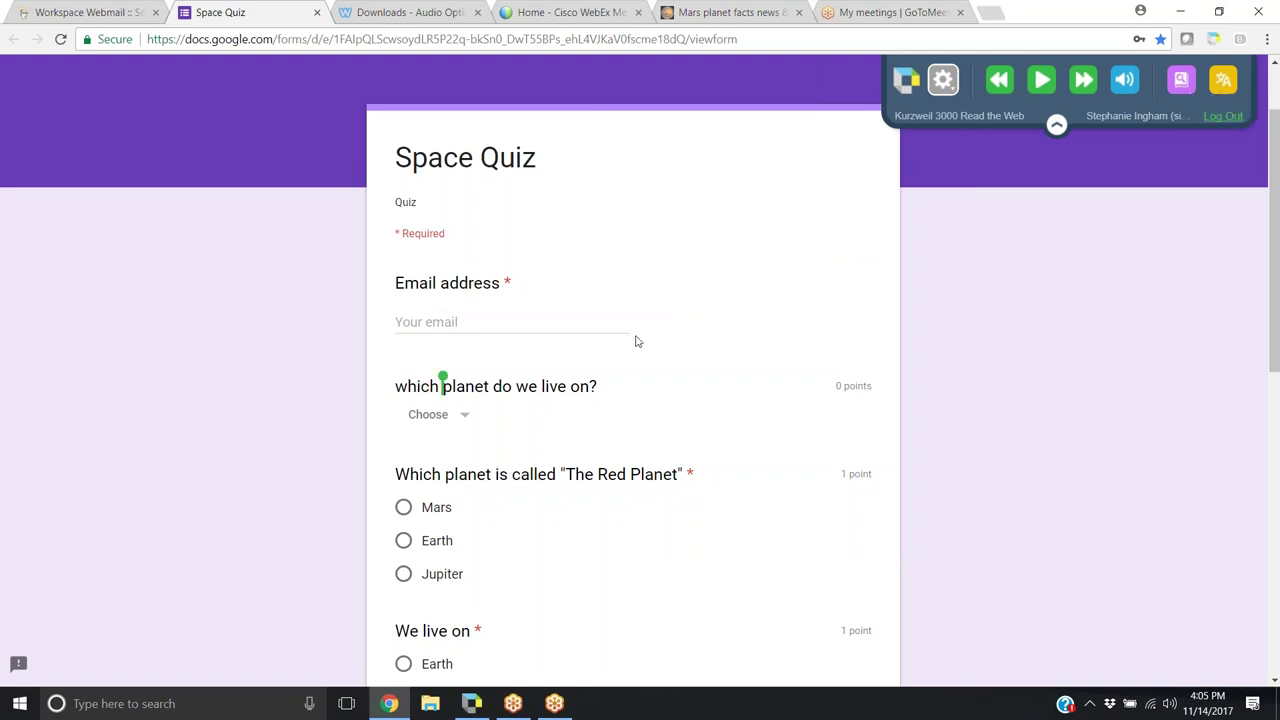
Read the Space Quiz aloud starting from its title, then pause
left_click(398, 157)
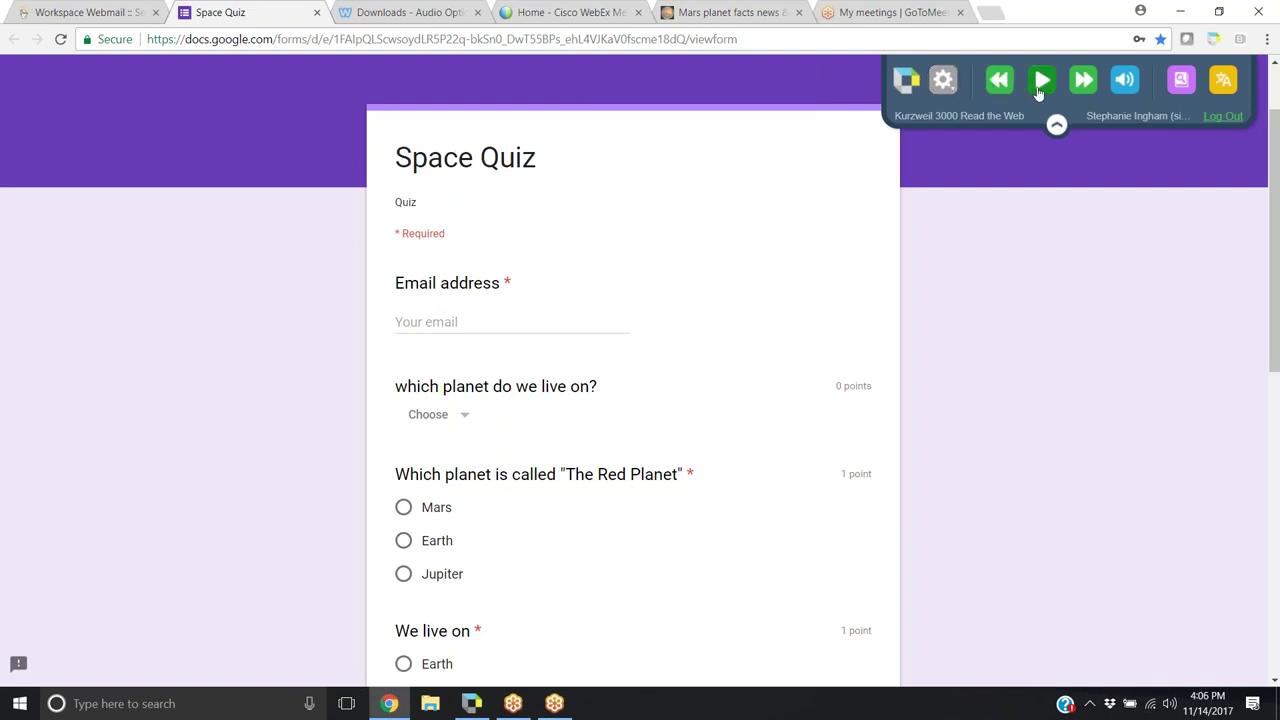
left_click(1040, 80)
left_click(1040, 80)
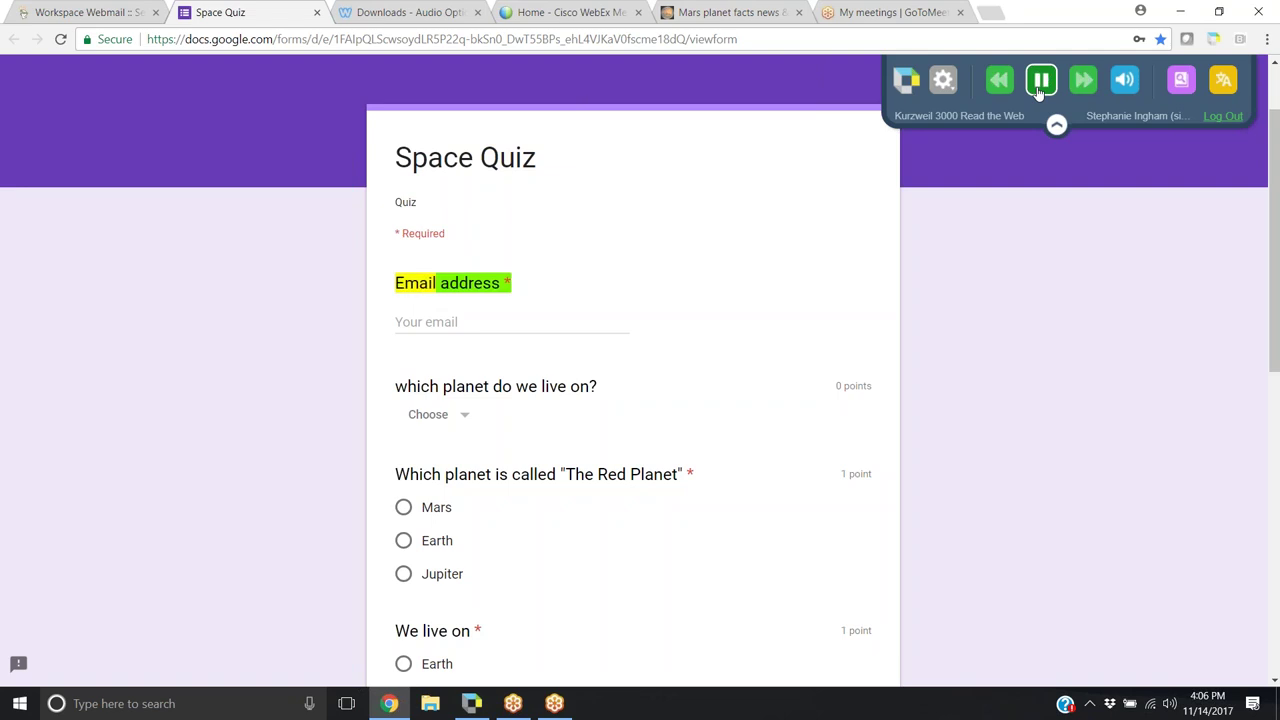
left_click(1040, 86)
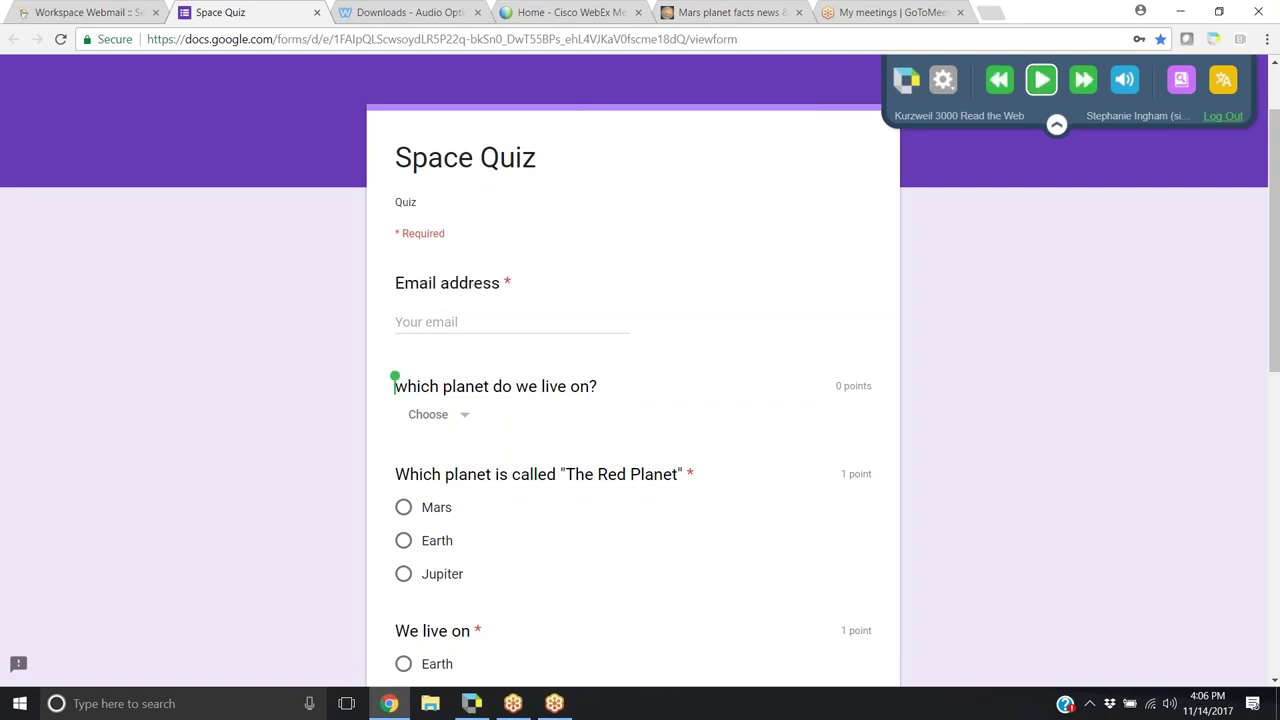
Fill in the email address field and have the question 'which planet do we live on?' read aloud
left_click(527, 324)
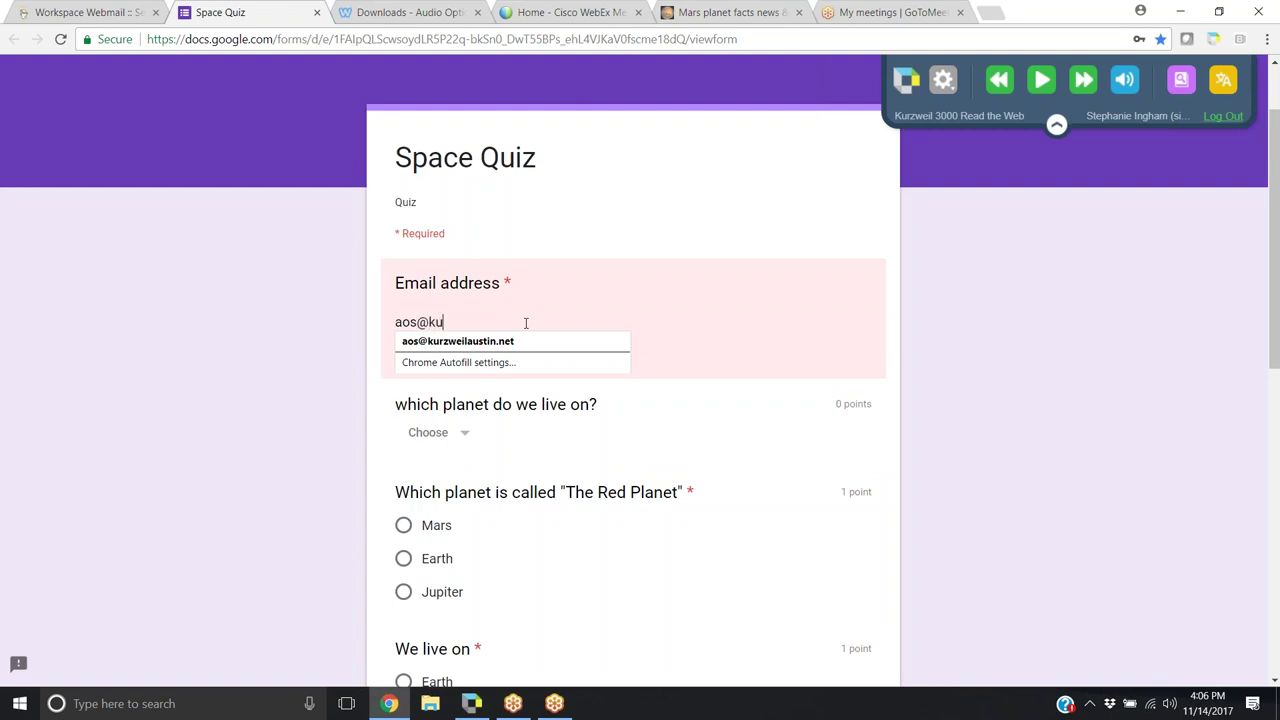
left_click(748, 297)
left_click(397, 389)
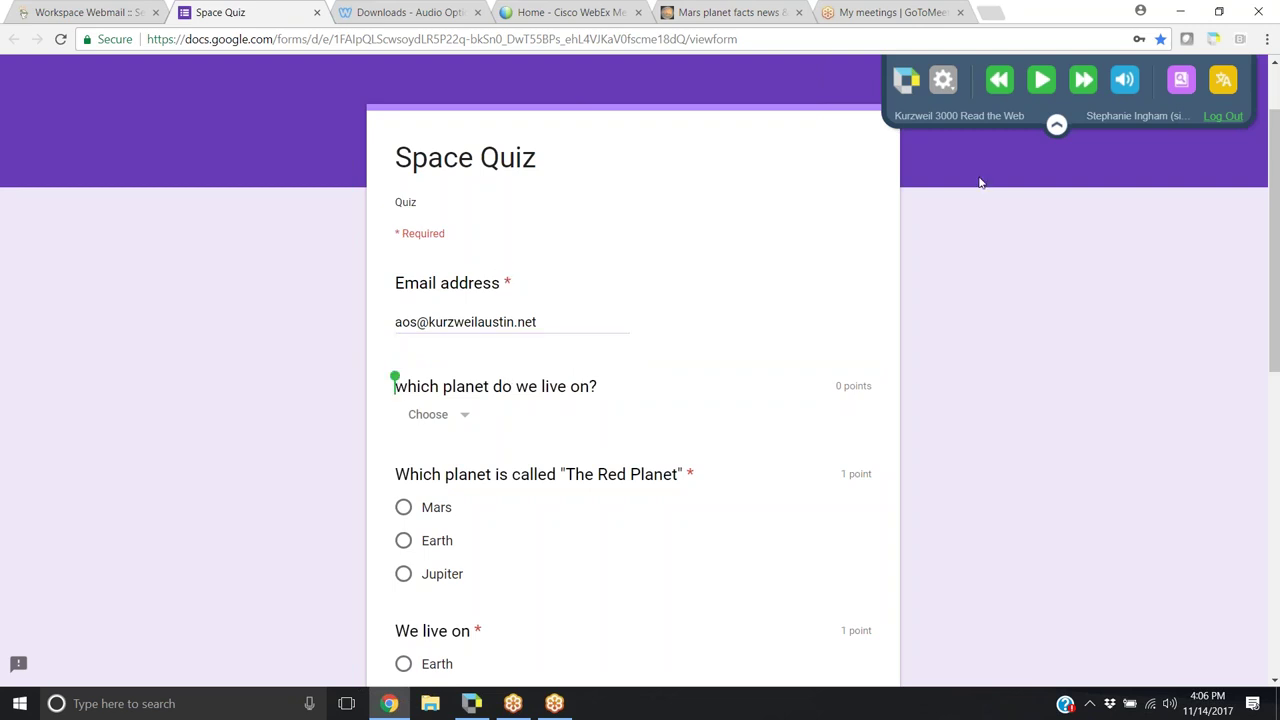
left_click(1038, 84)
Have the planet question and its answer choices read aloud, briefly choosing Mars
left_click(466, 421)
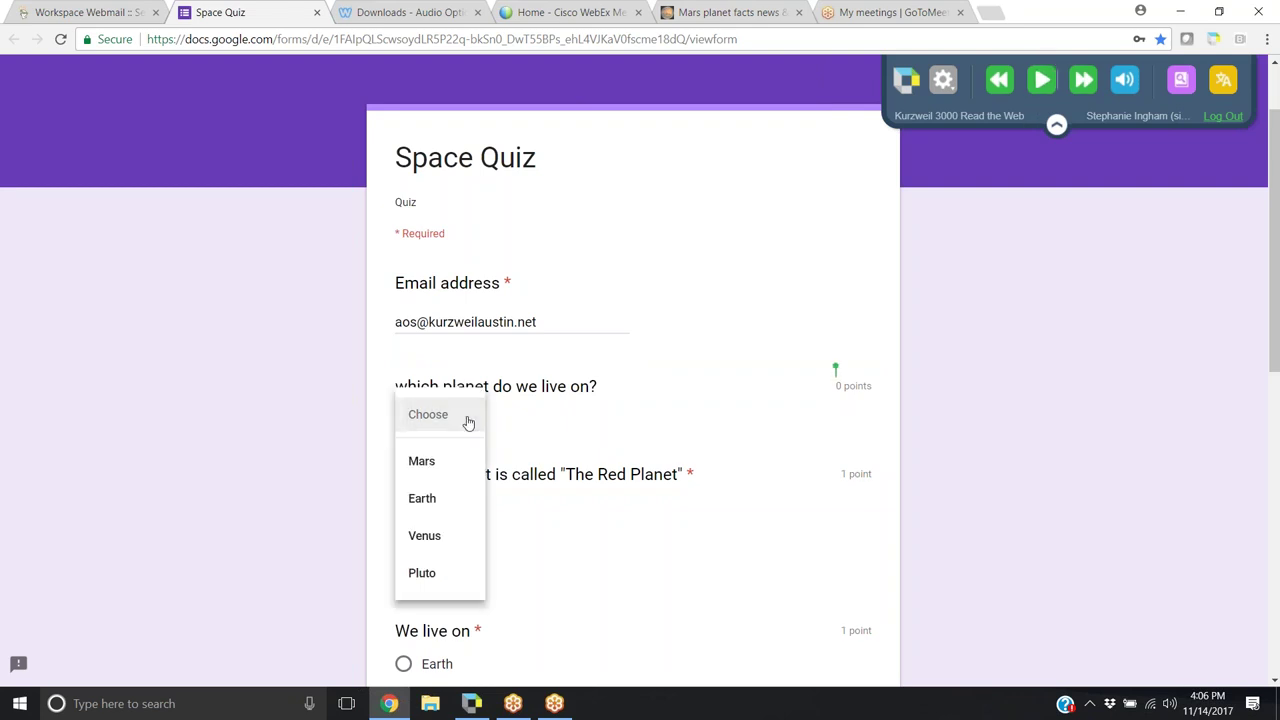
left_click(405, 418)
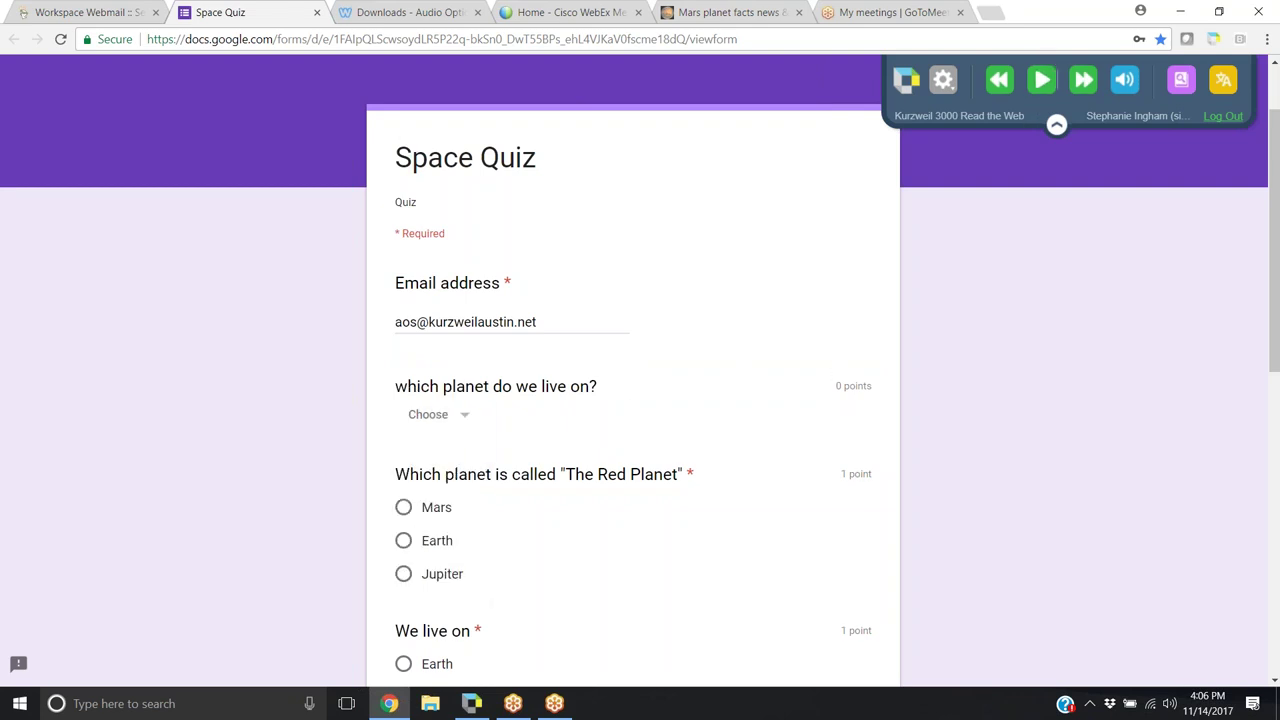
left_click(463, 418)
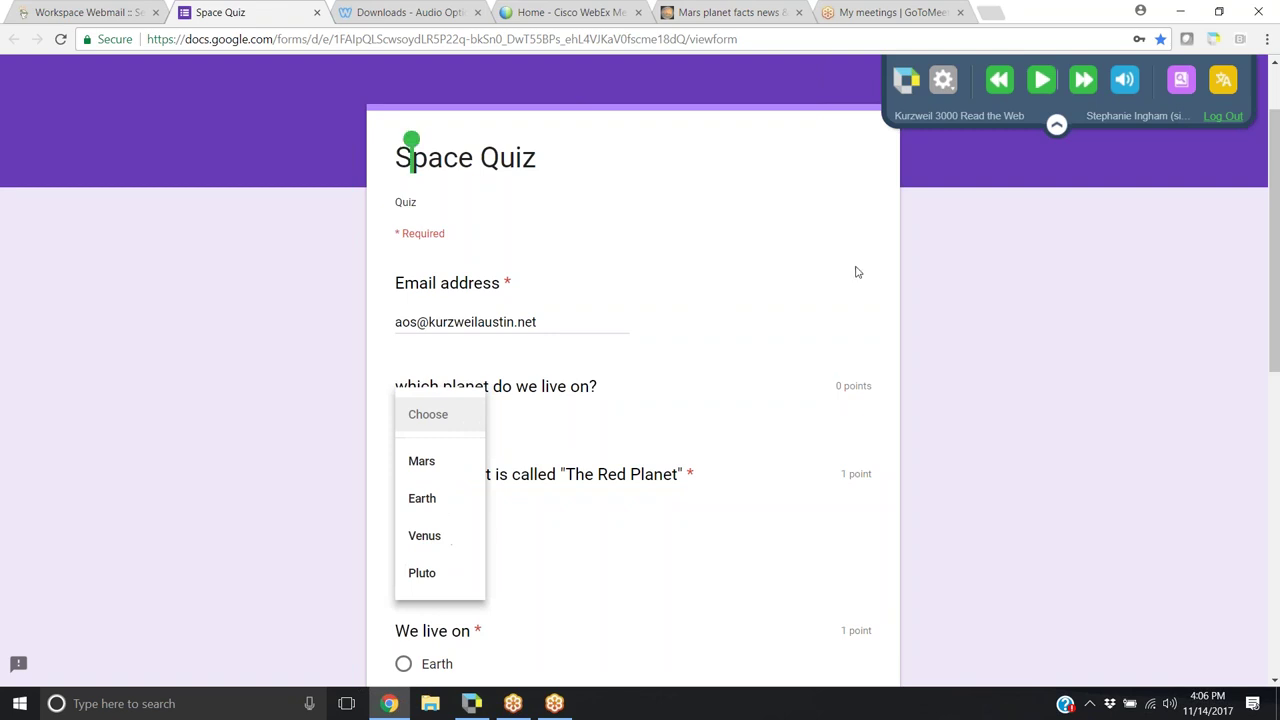
left_click(567, 375)
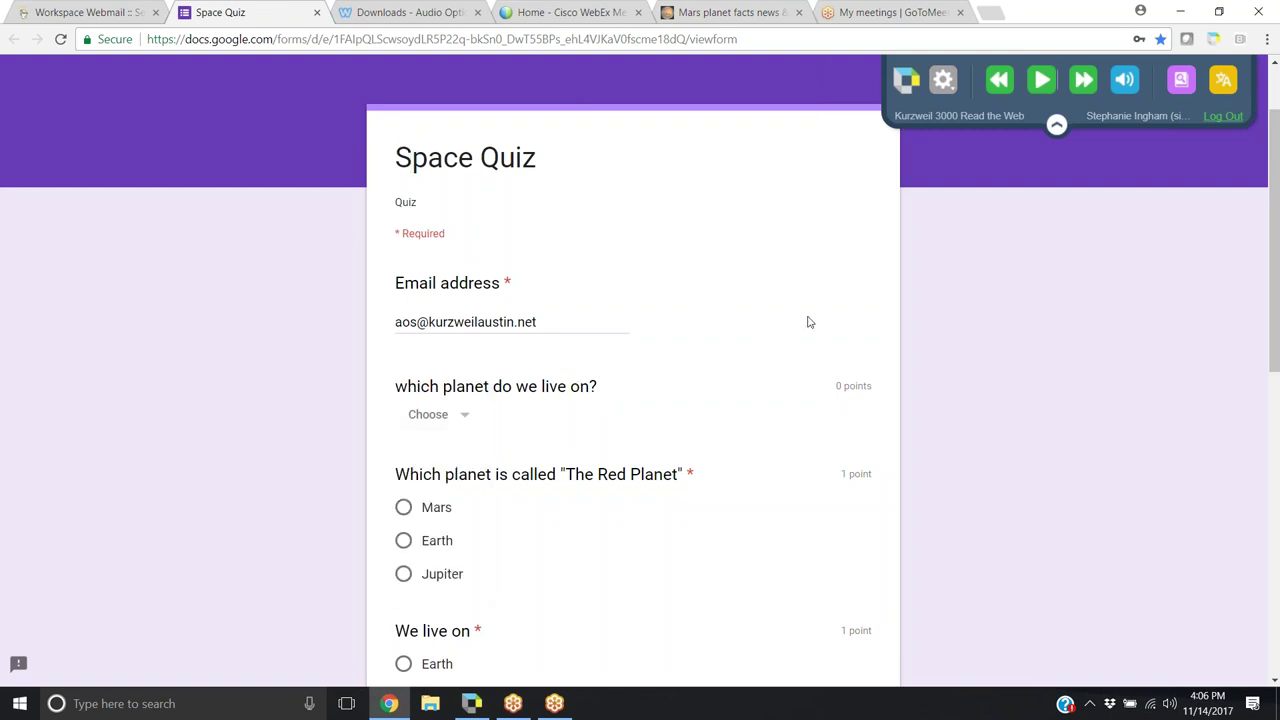
left_click(1041, 80)
left_click(470, 420)
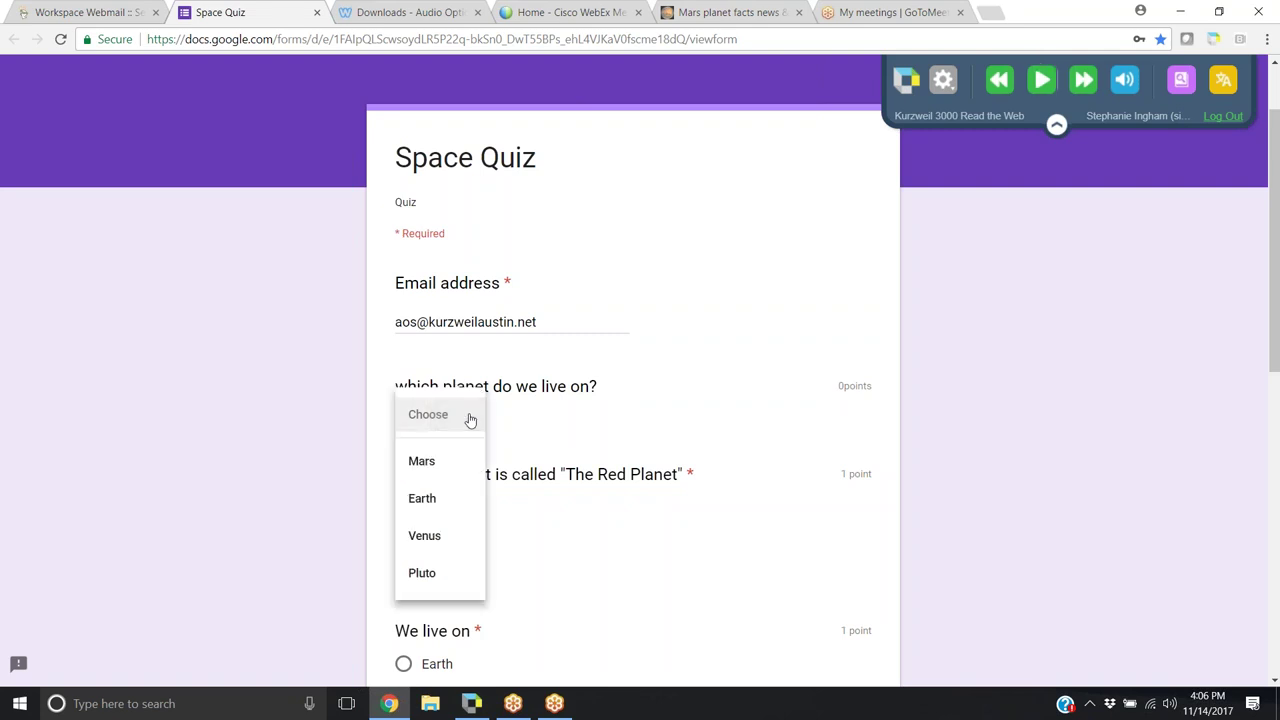
left_click(414, 461)
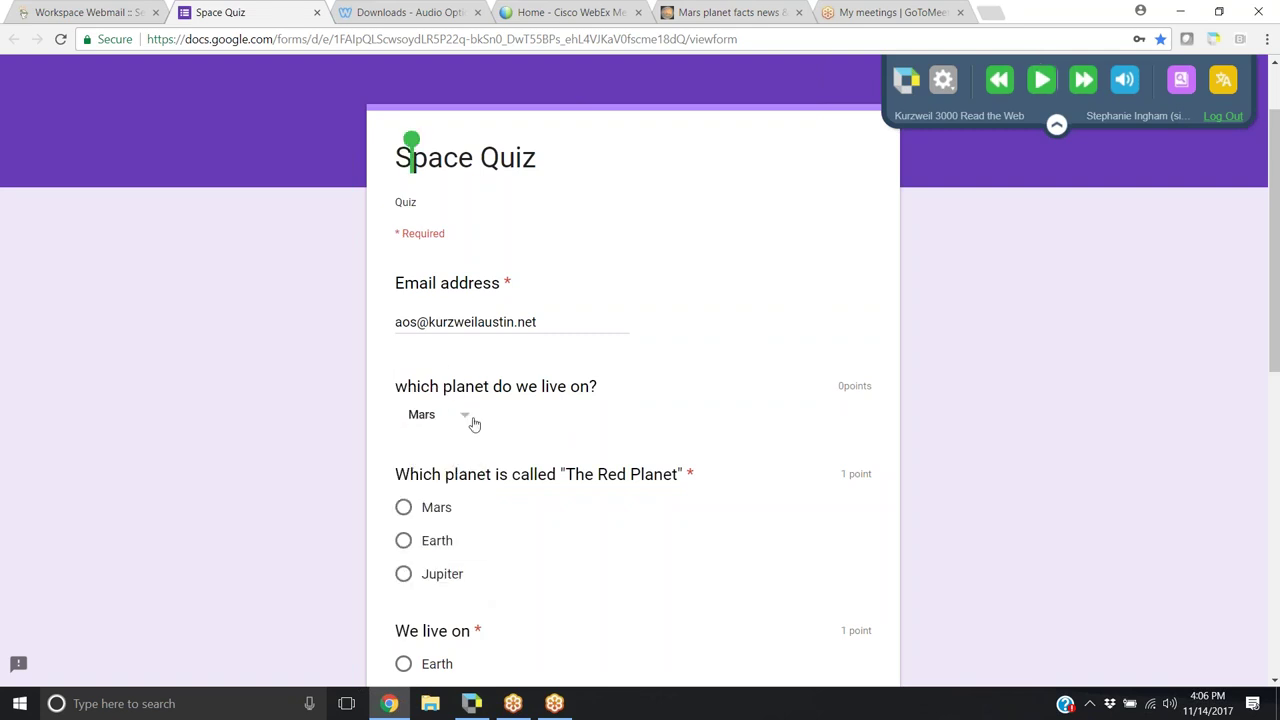
left_click(472, 421)
left_click(1040, 79)
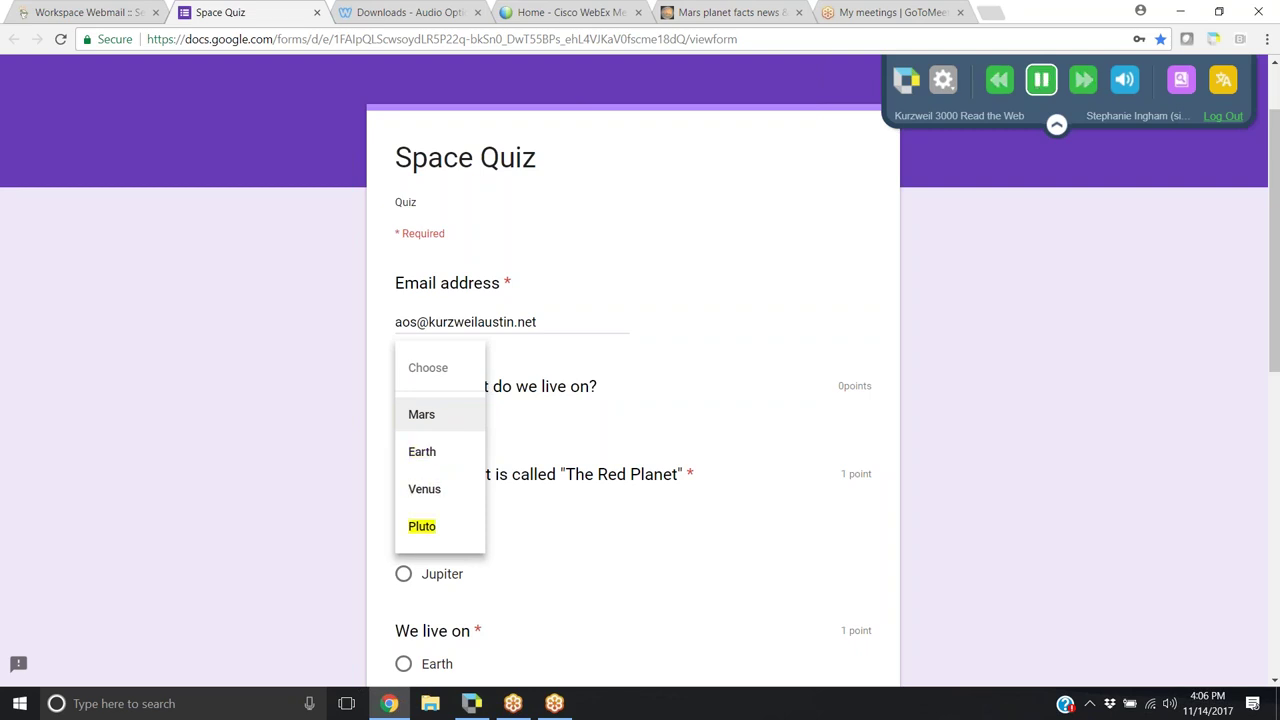
Change the answer from Venus to Earth and have the Red Planet question read aloud
left_click(442, 488)
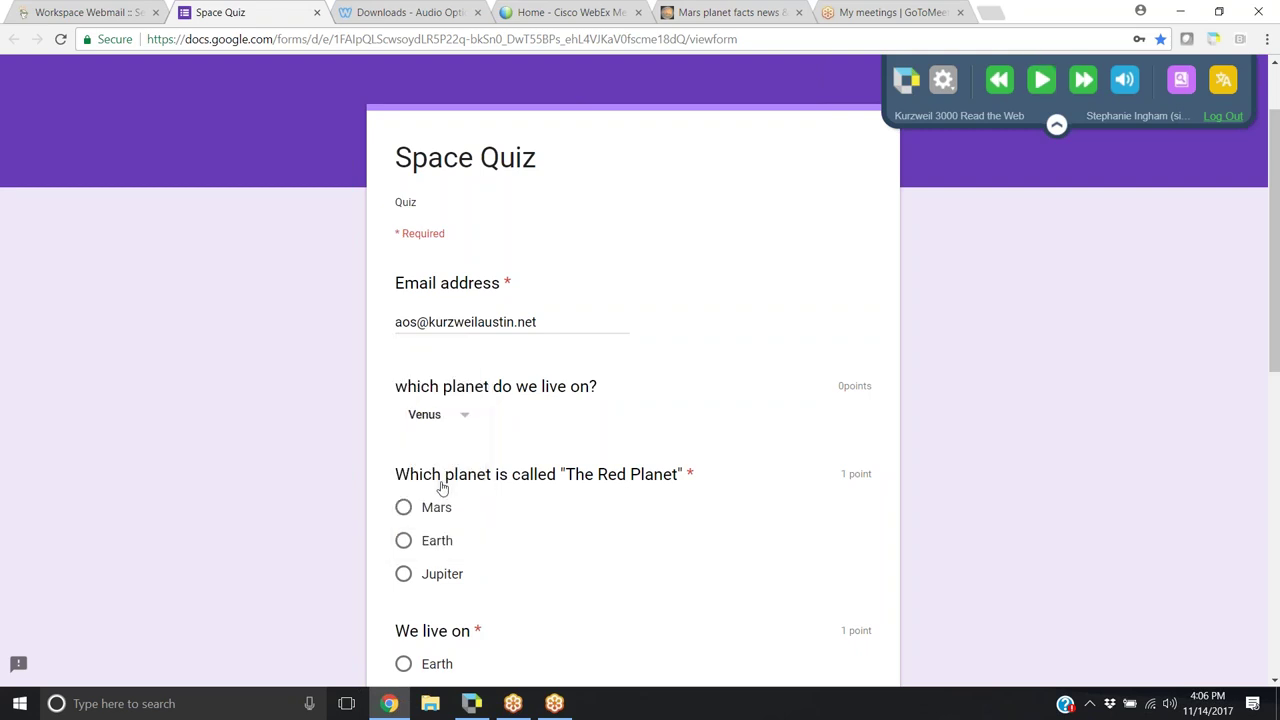
left_click(463, 421)
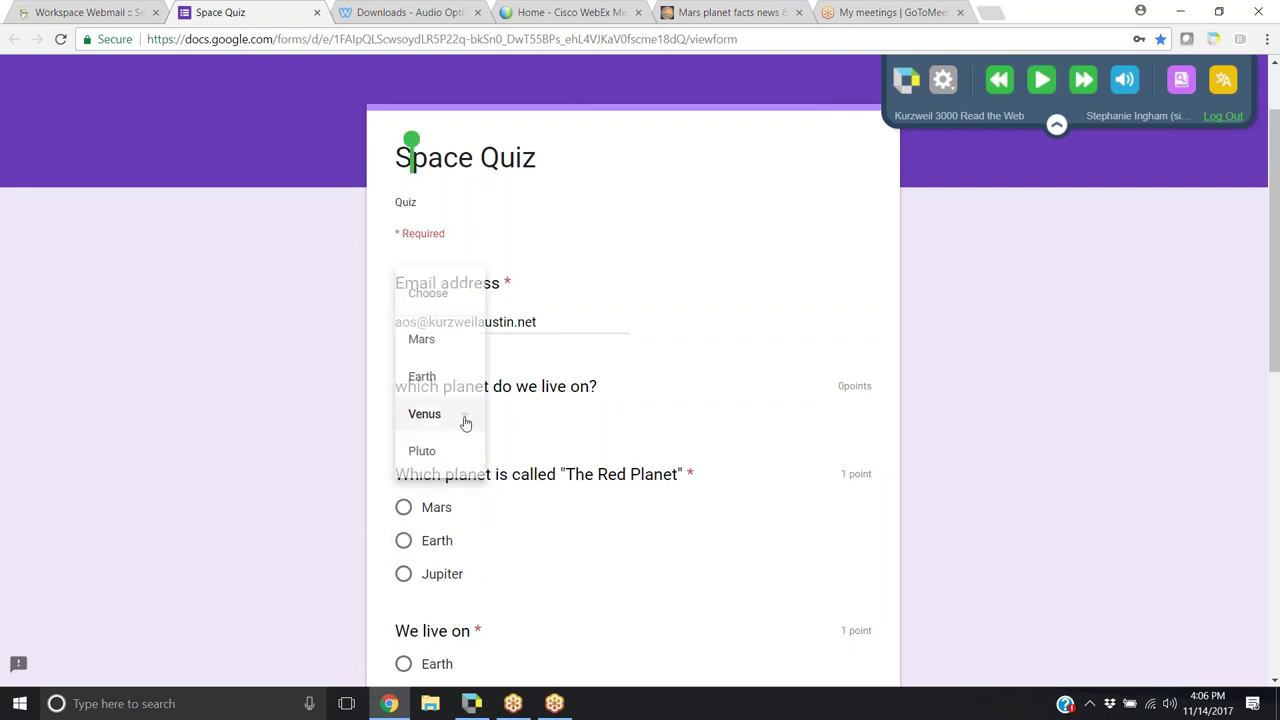
left_click(424, 376)
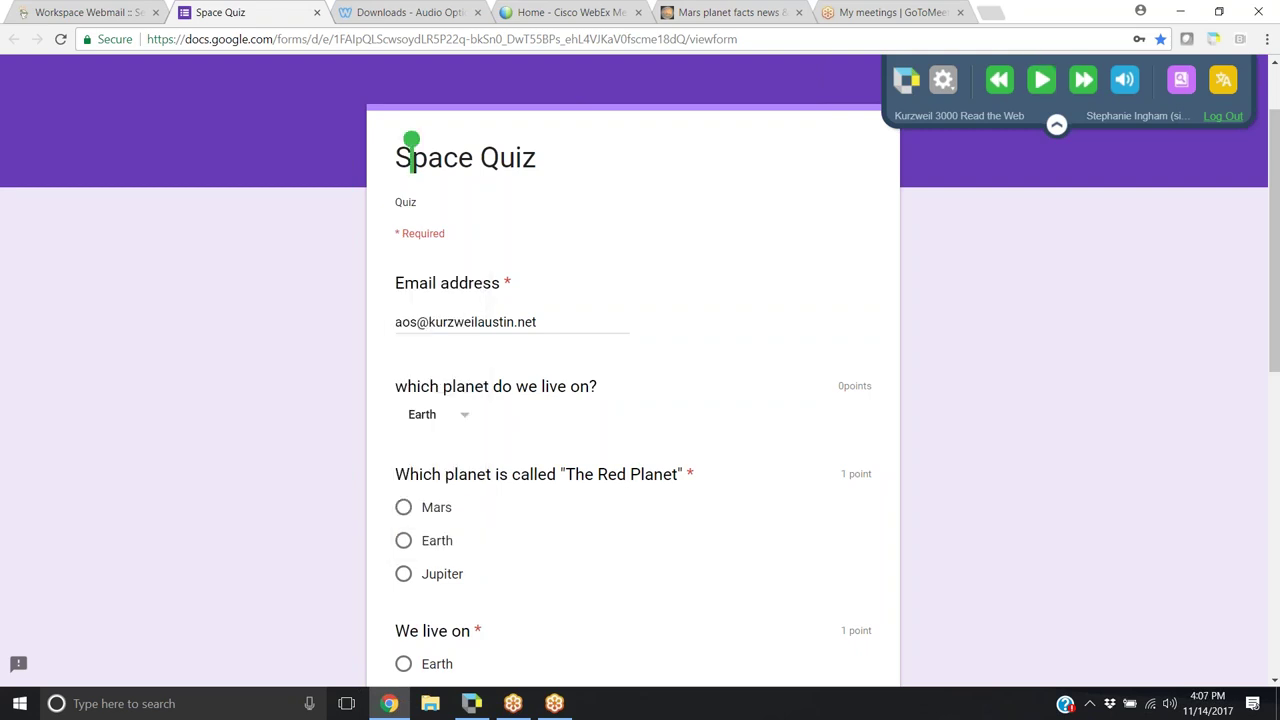
left_click(392, 478)
left_click(1041, 79)
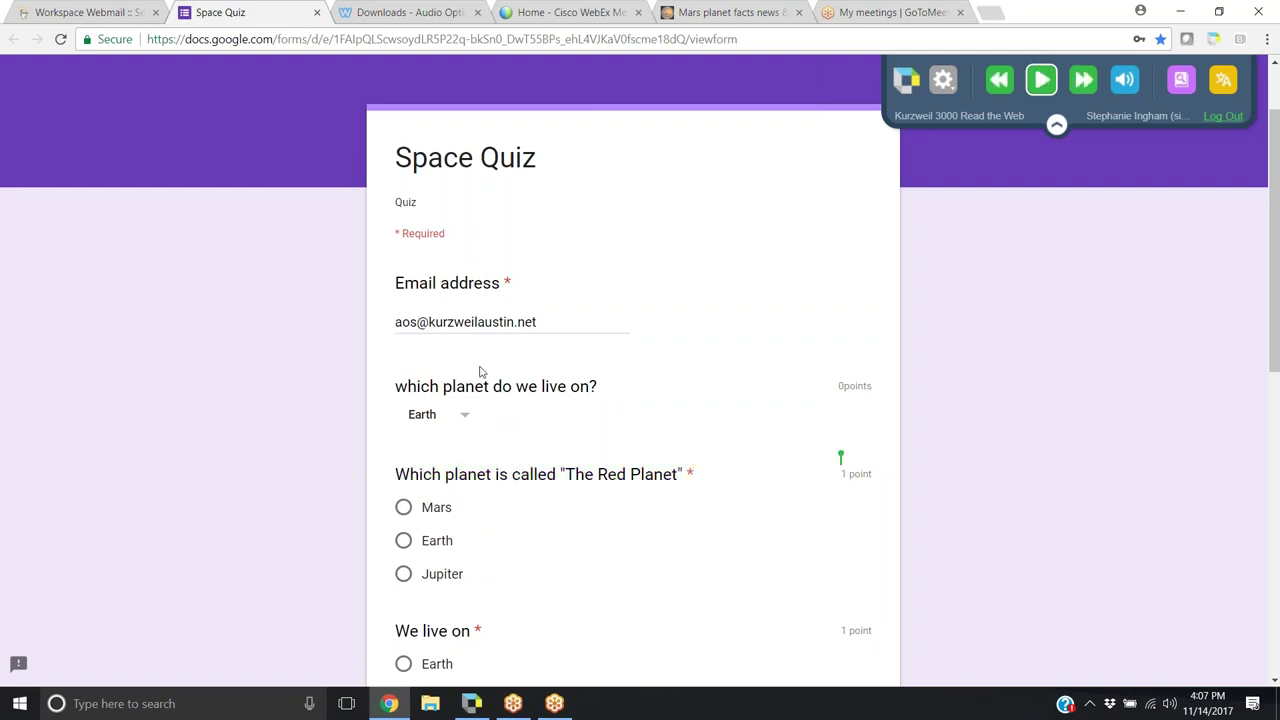
Look up 'planet' in the dictionary, hear its definition, then close the dictionary
left_click(443, 386)
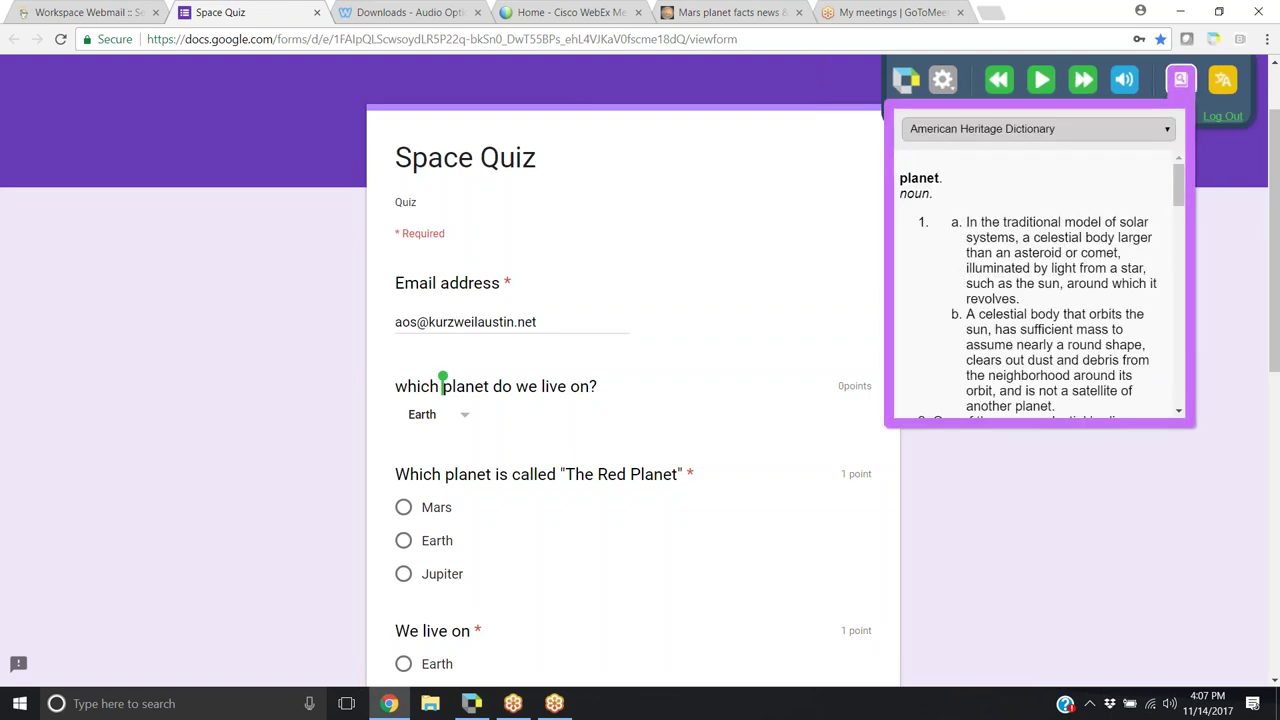
left_click(1036, 80)
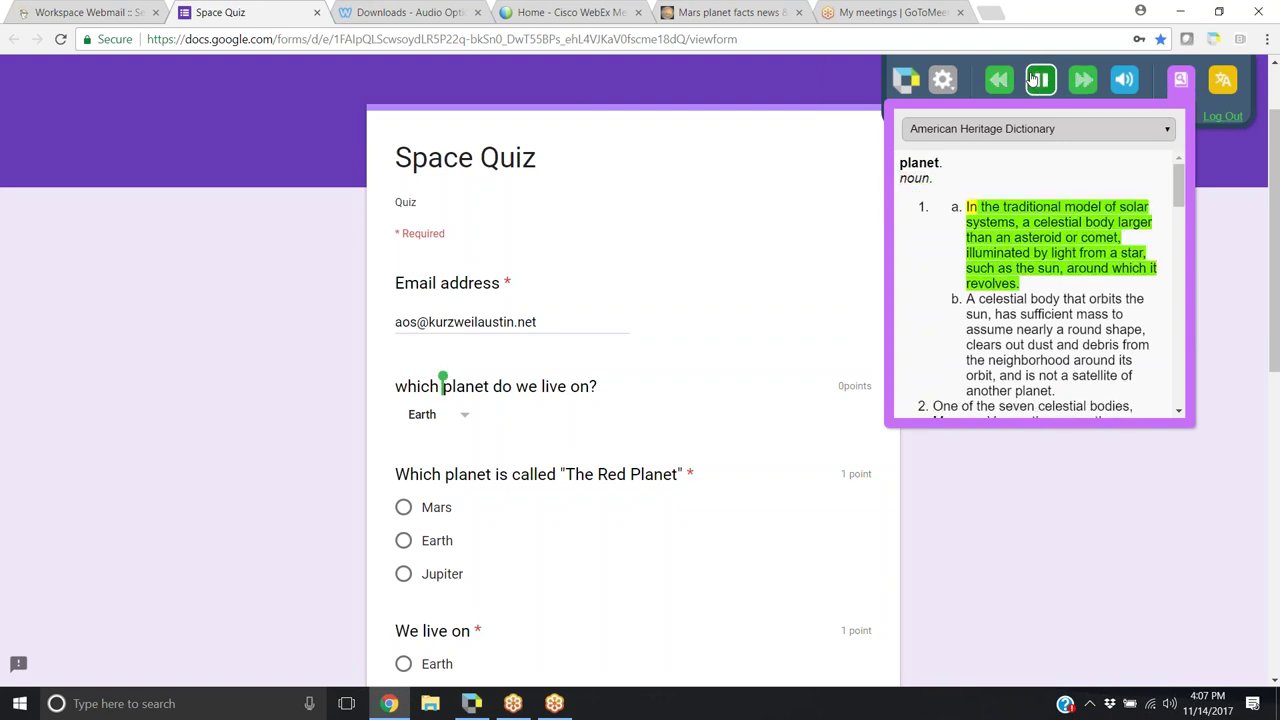
left_click(1036, 80)
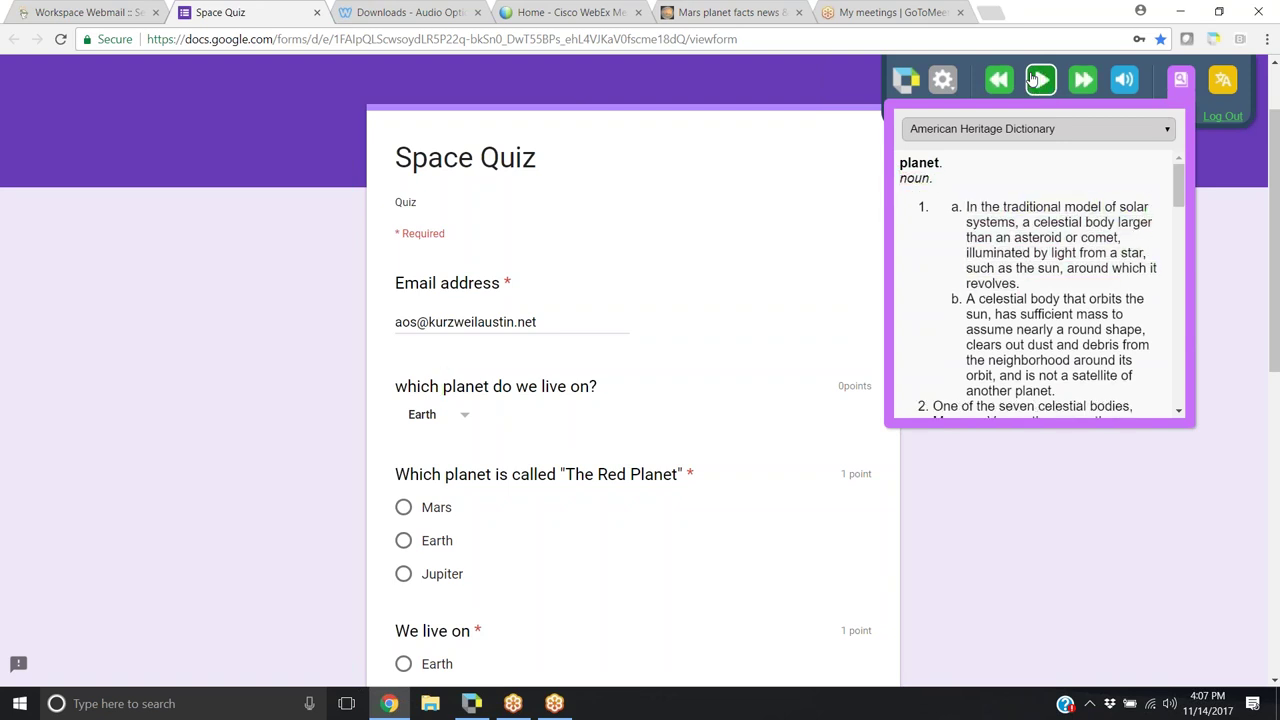
left_click(1170, 86)
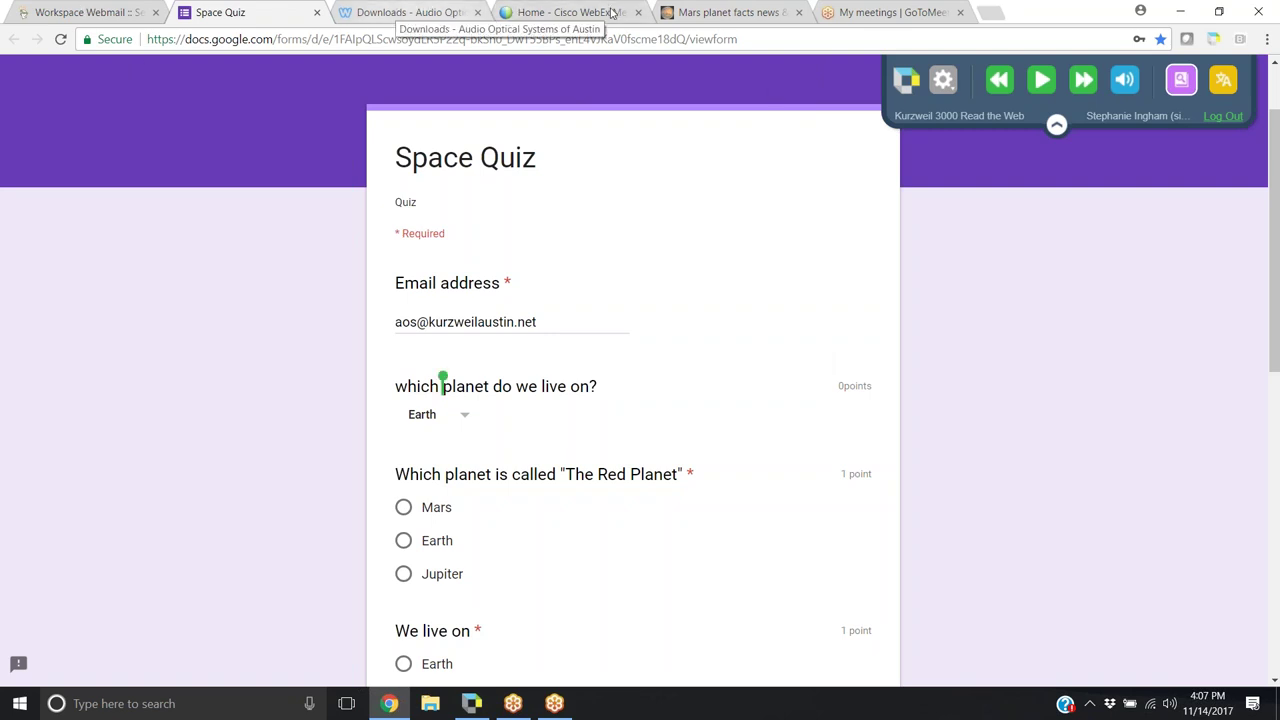
On the NASA Mars facts page, read the Geology paragraph aloud and pause at 'telescopes'
left_click(766, 12)
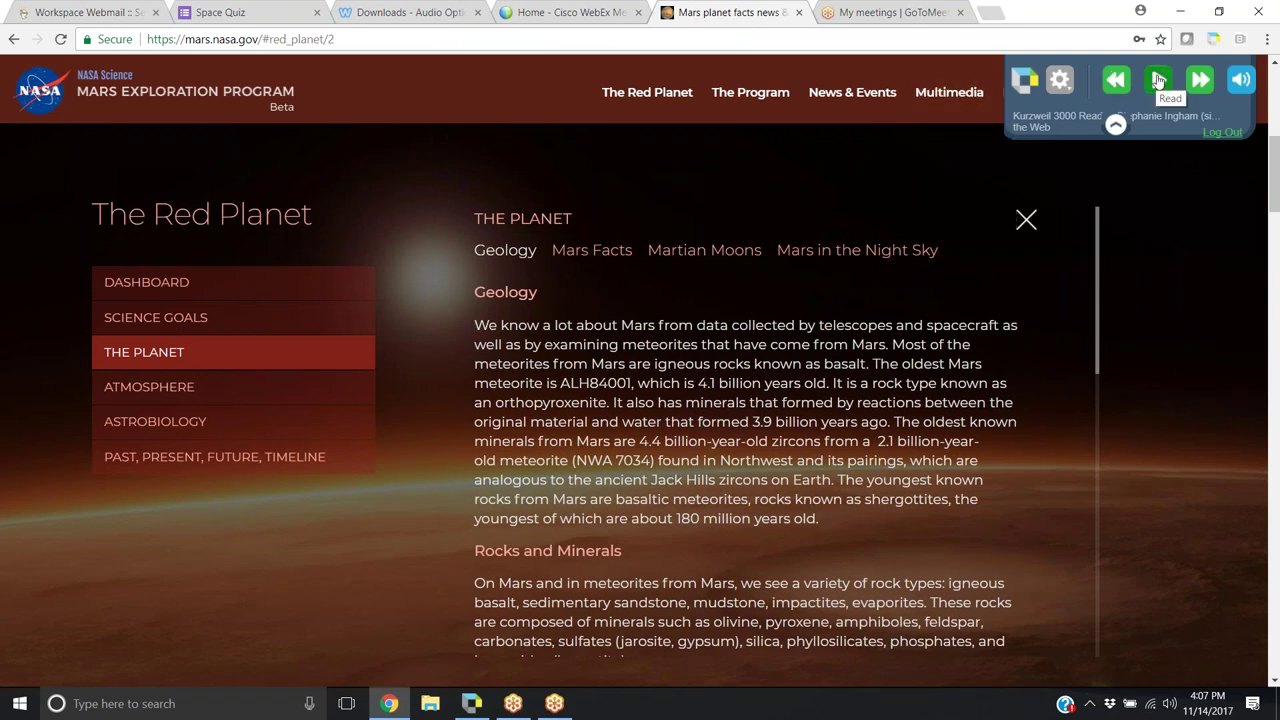
left_click(1158, 80)
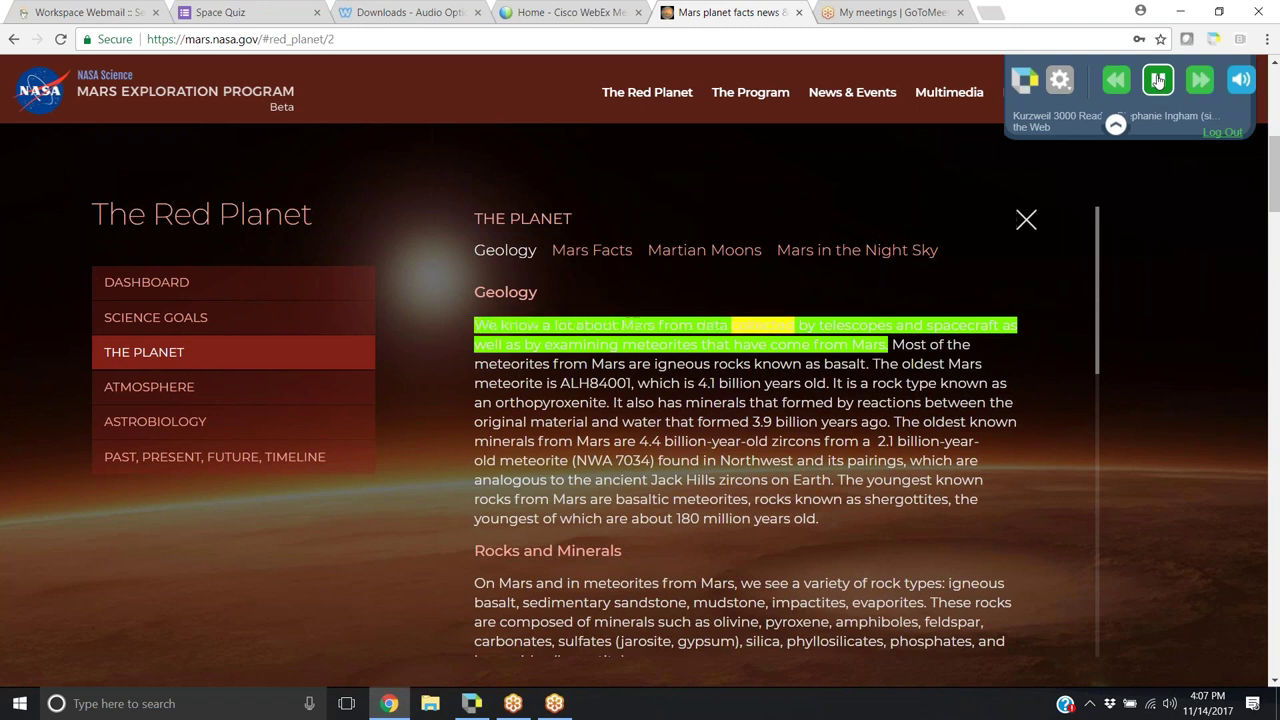
left_click(1158, 80)
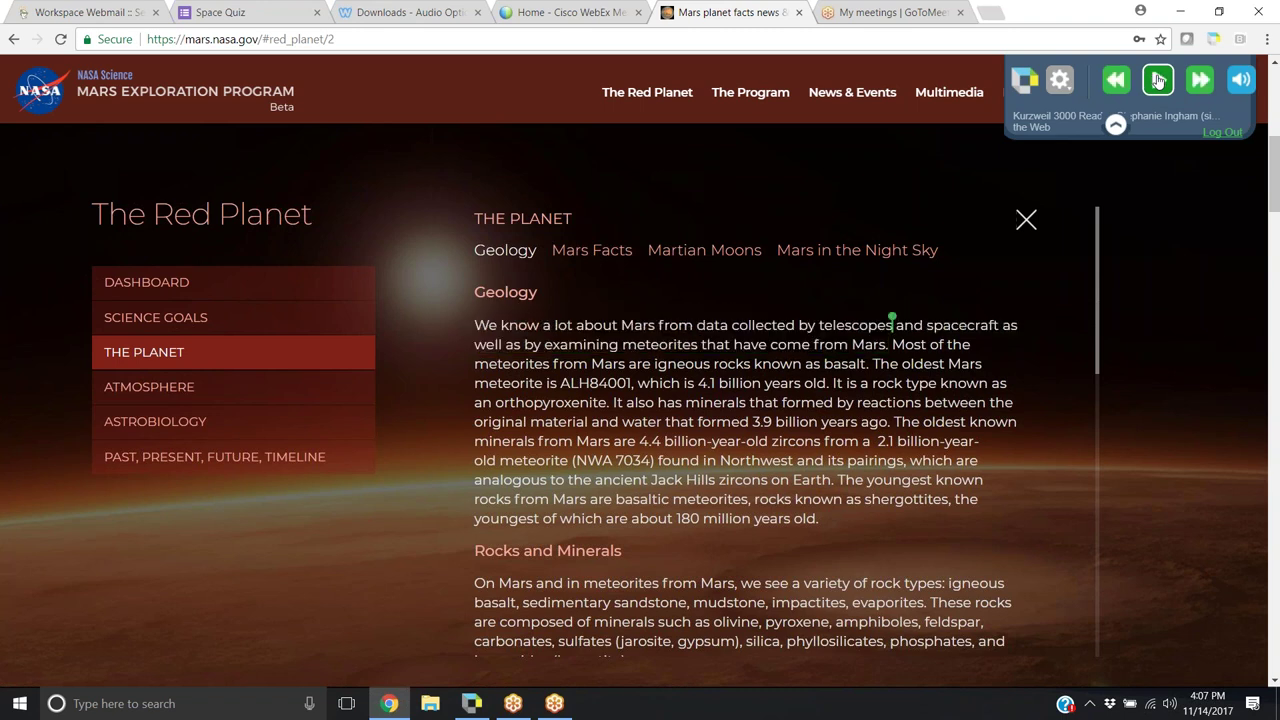